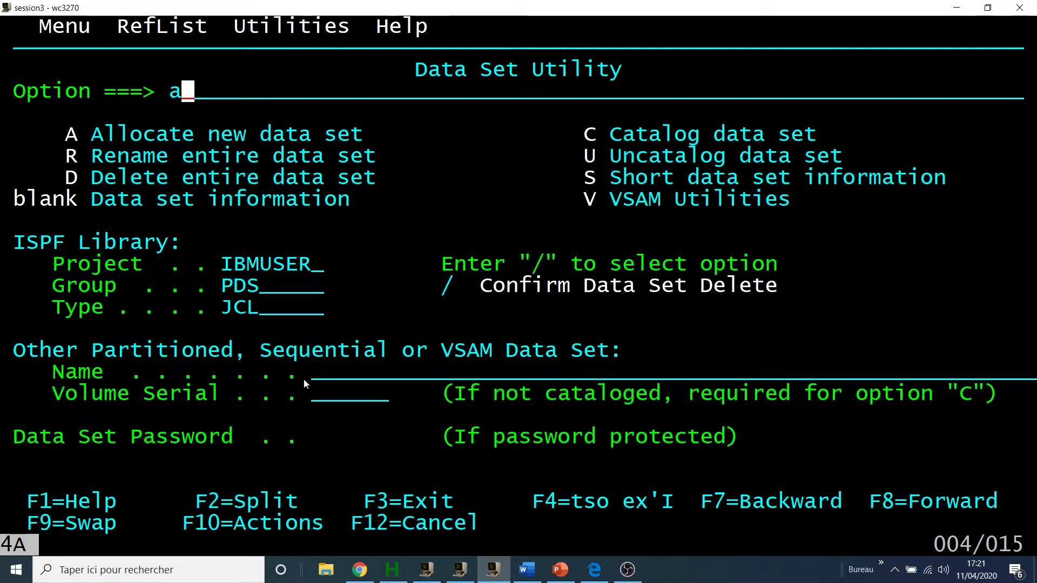
Start allocating a new data set named fichier.ville, outside the ISPF library fields.
left_click(317, 378)
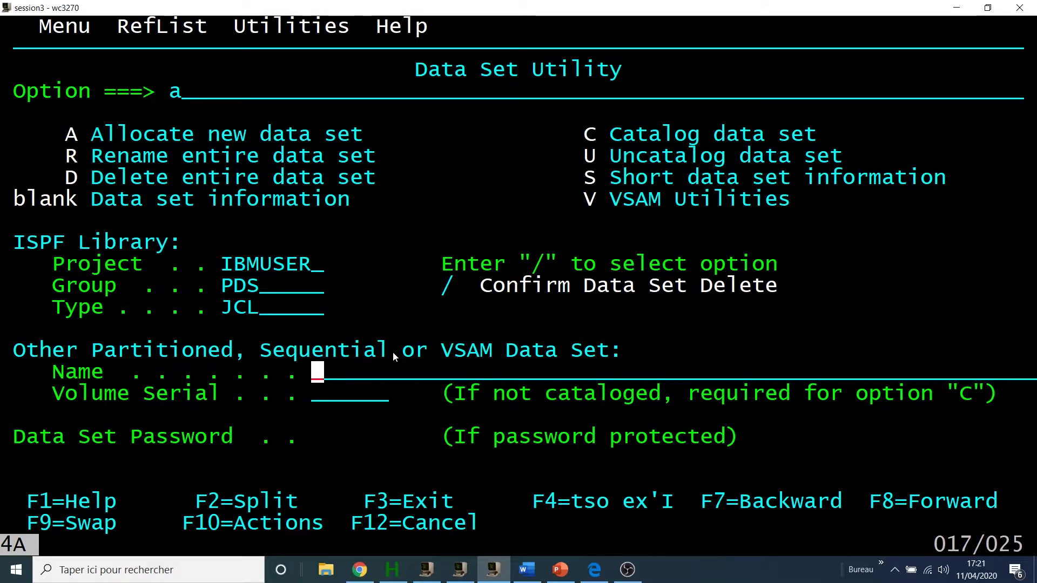
type("fichier.v")
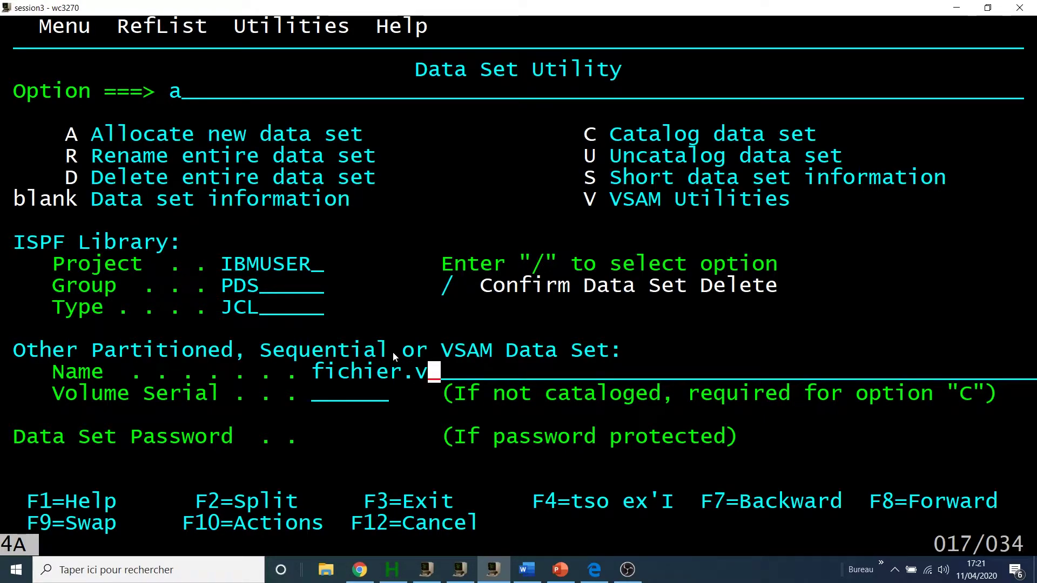
type("ille")
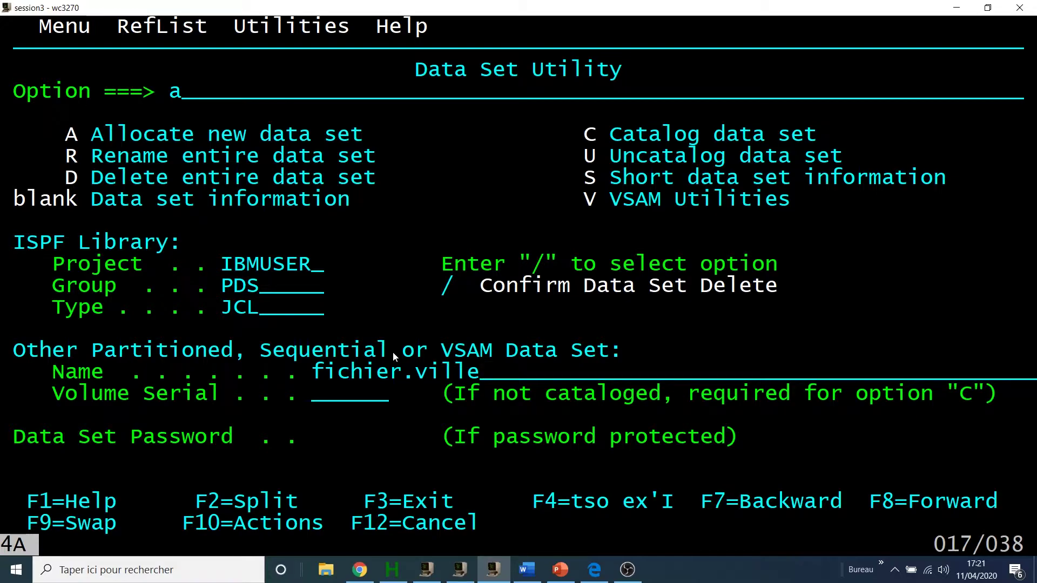
key("Return")
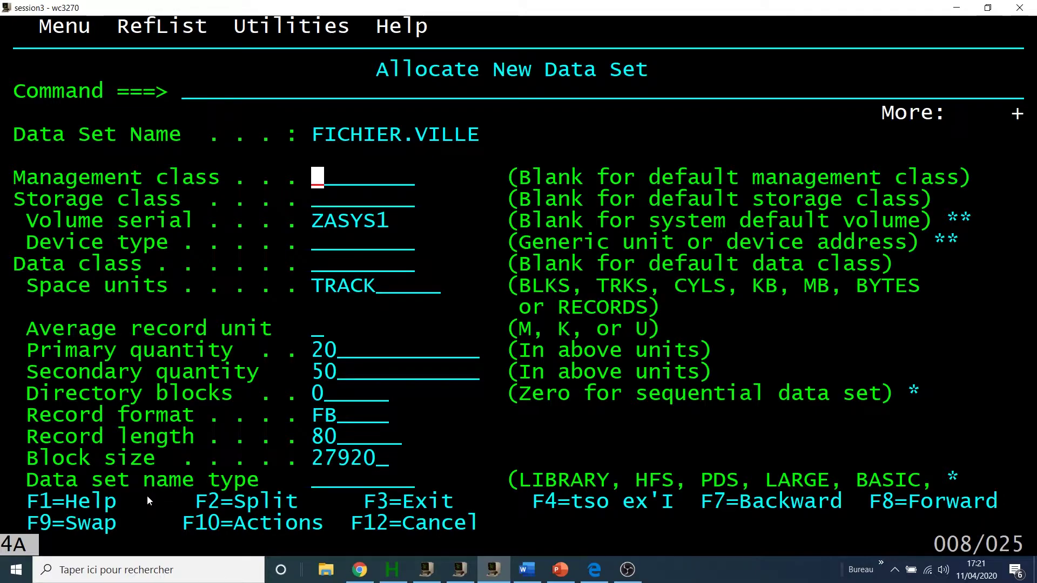
Examine the allocation attributes of the new data set, from storage class, volume serial and device type down to directory blocks.
left_click_drag(26, 497, 124, 504)
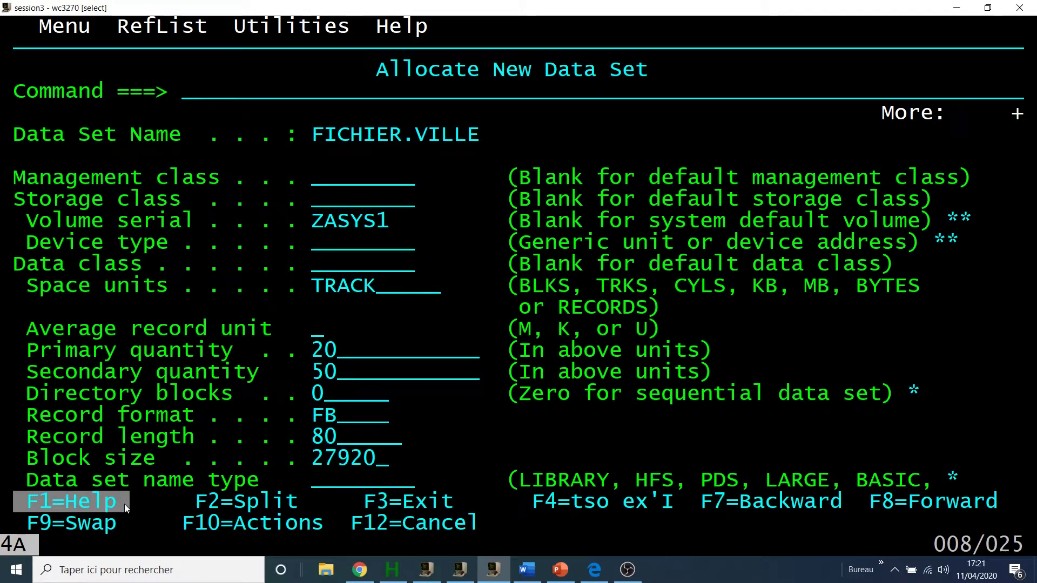
left_click(125, 504)
left_click_drag(14, 200, 197, 208)
left_click_drag(27, 221, 194, 222)
left_click_drag(41, 244, 151, 247)
left_click_drag(39, 265, 129, 266)
left_click(418, 301)
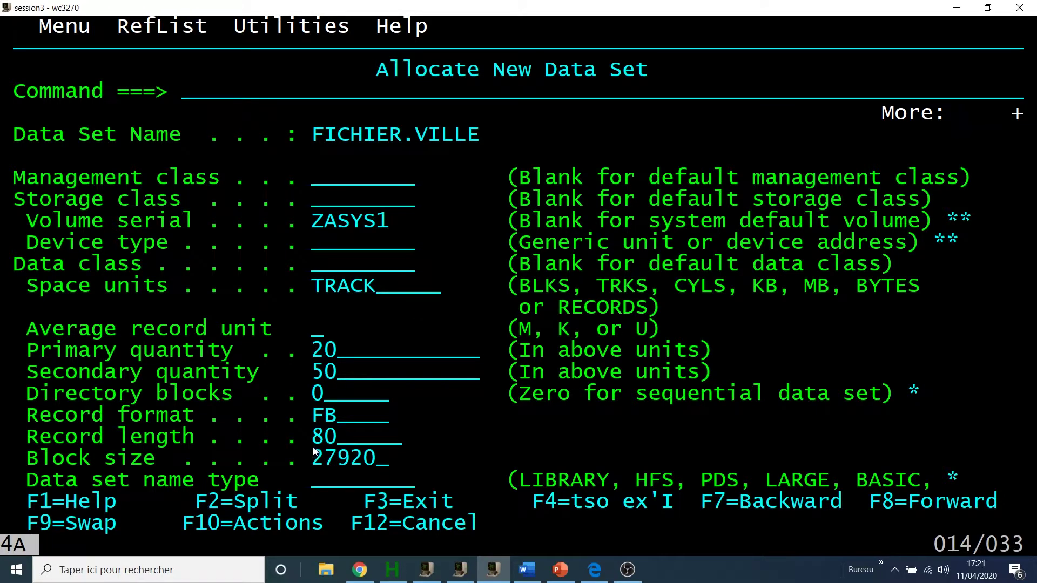
left_click_drag(39, 394, 324, 398)
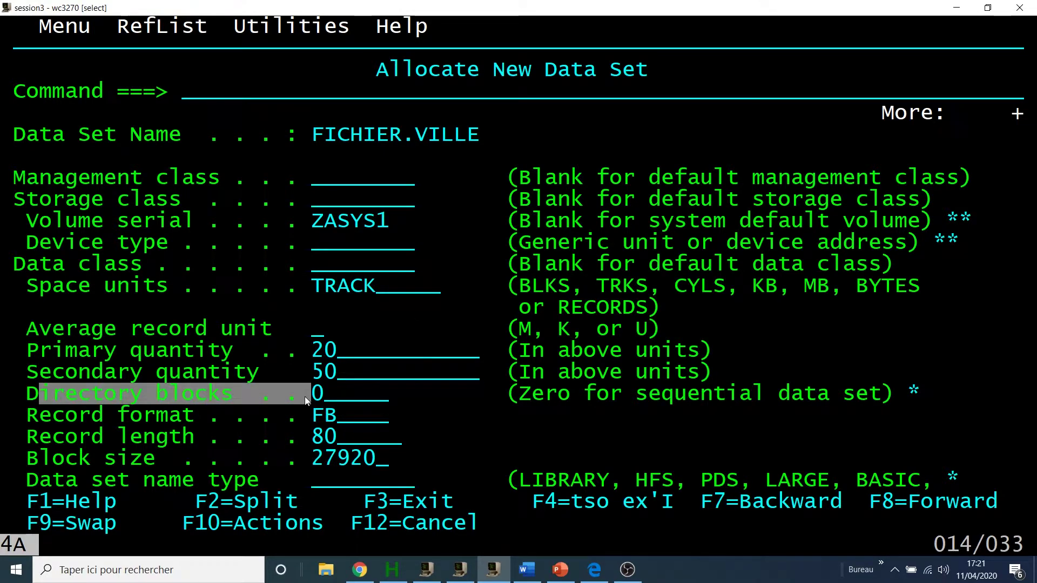
left_click(323, 398)
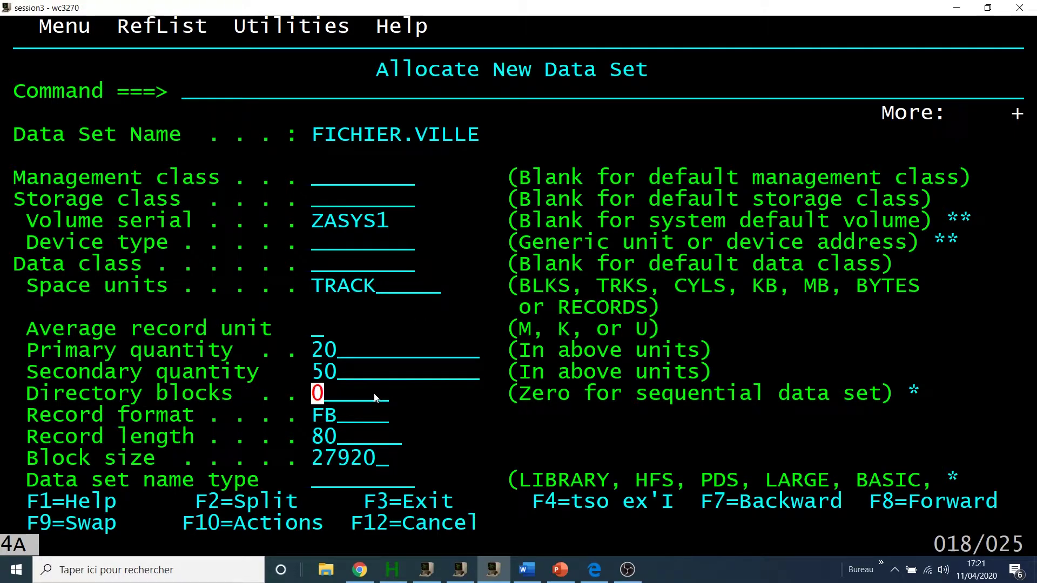
key("F8")
key("F7")
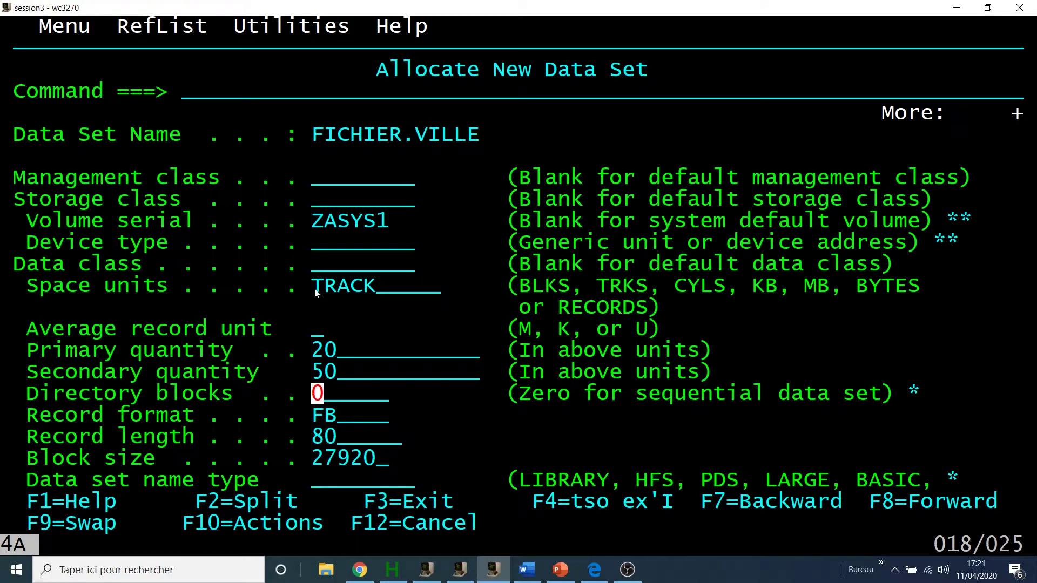
Allocate FICHIER.VILLE with the preset attributes, keeping TRACK as the space unit.
left_click_drag(313, 286, 391, 289)
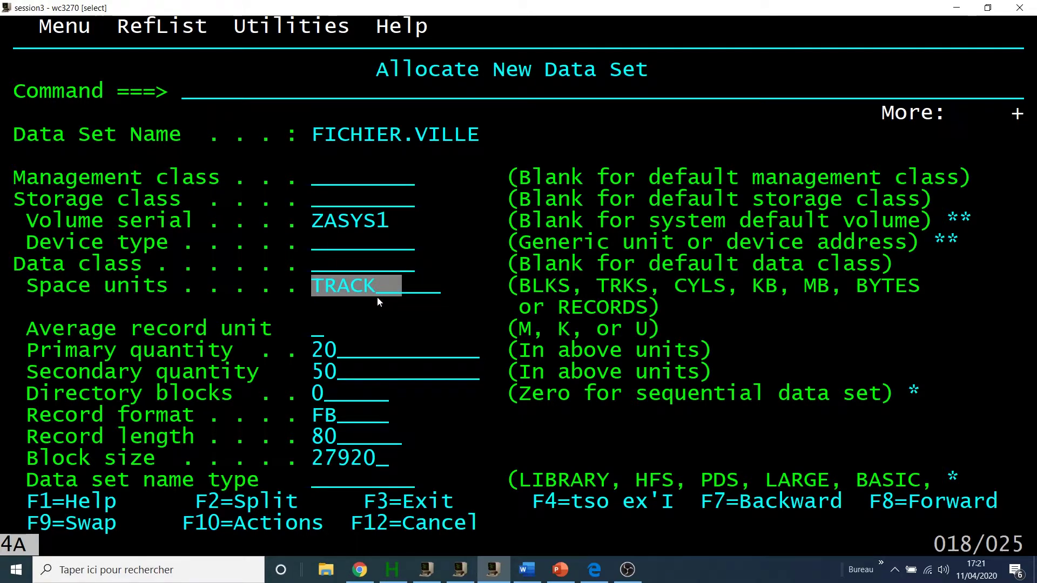
left_click(355, 296)
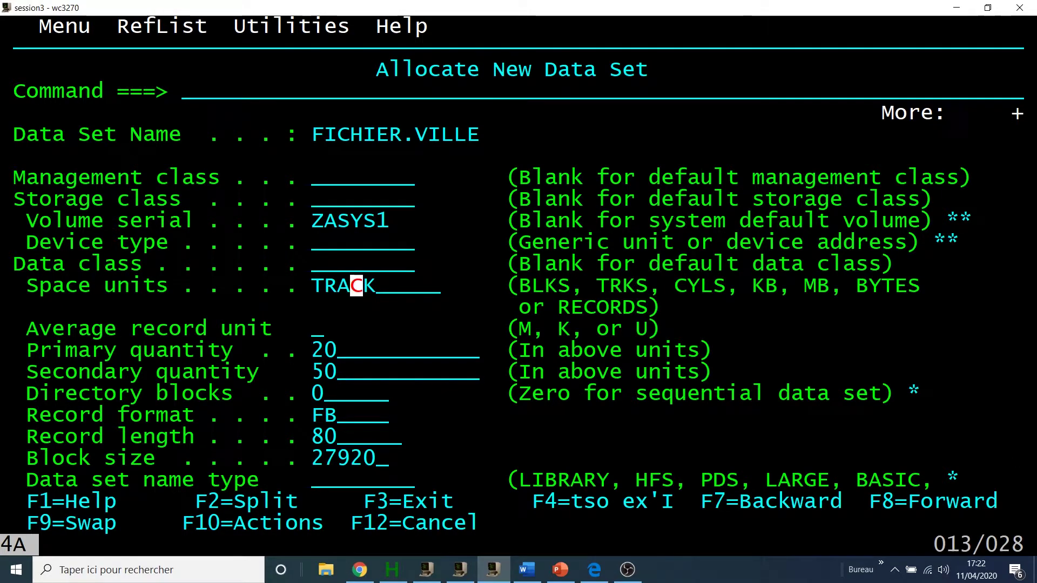
key("Return")
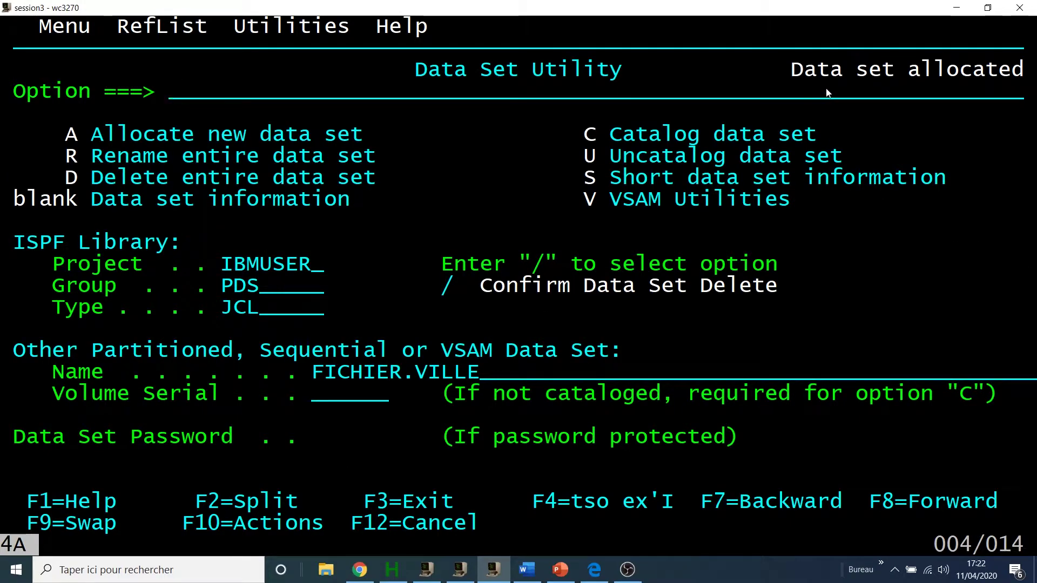
left_click_drag(796, 81, 1012, 80)
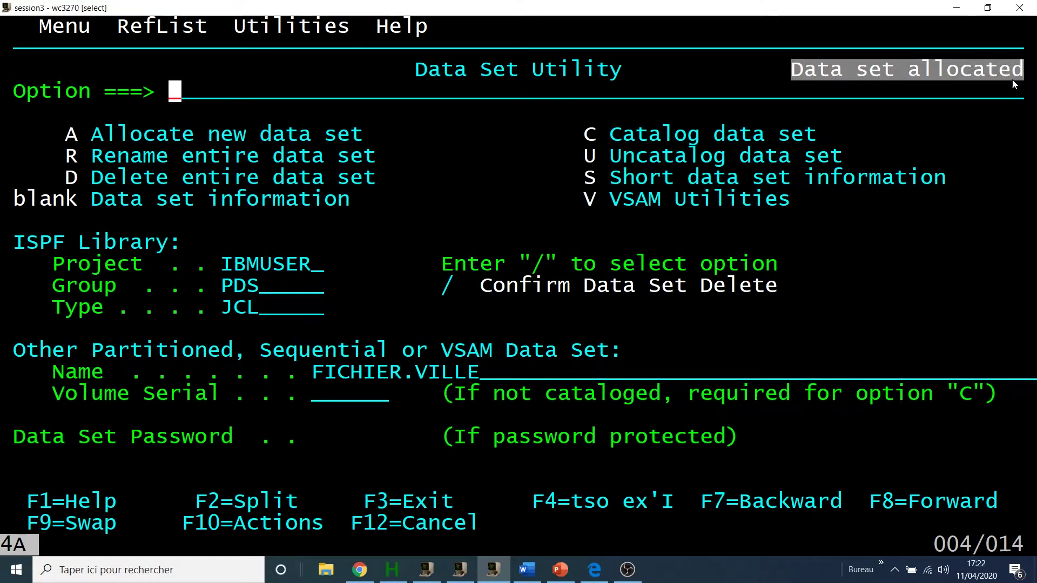
left_click(395, 220)
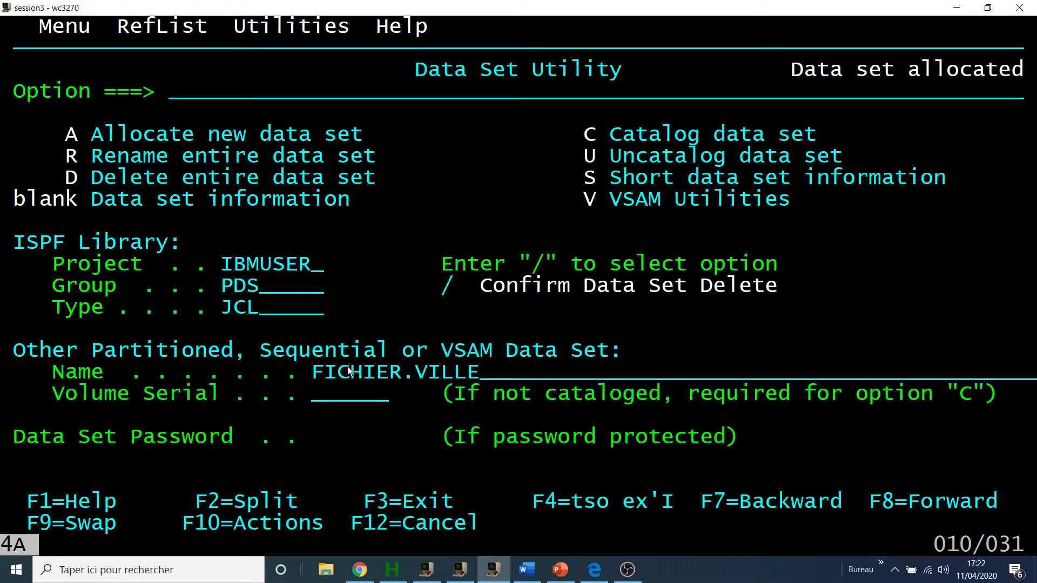
left_click_drag(320, 378, 475, 371)
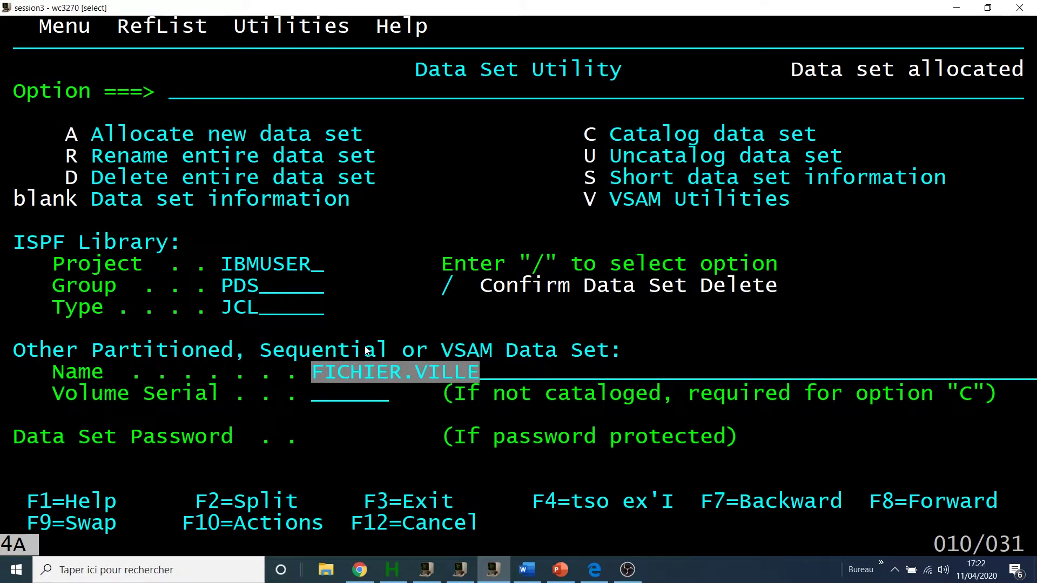
left_click(240, 286)
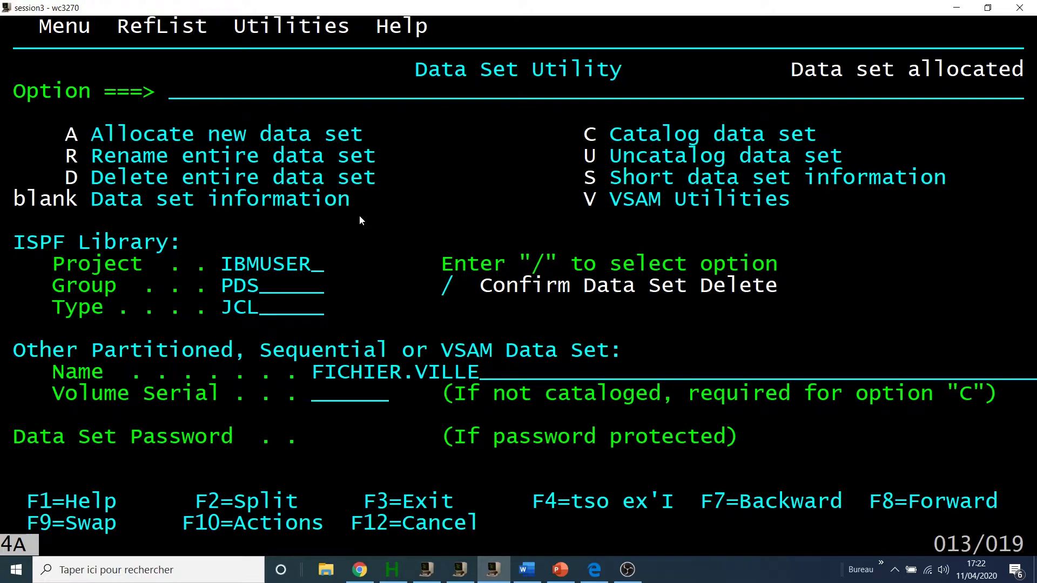
Return to the primary option menu, go to option 3.4 and list the data set fichier.ville on volume ZASYS1.
key("F3")
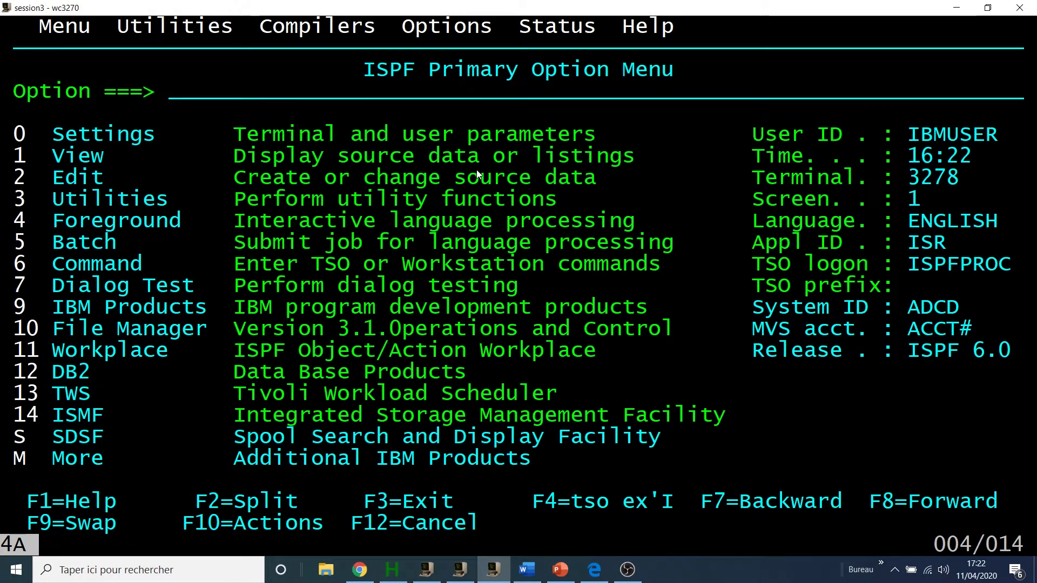
type("3.4")
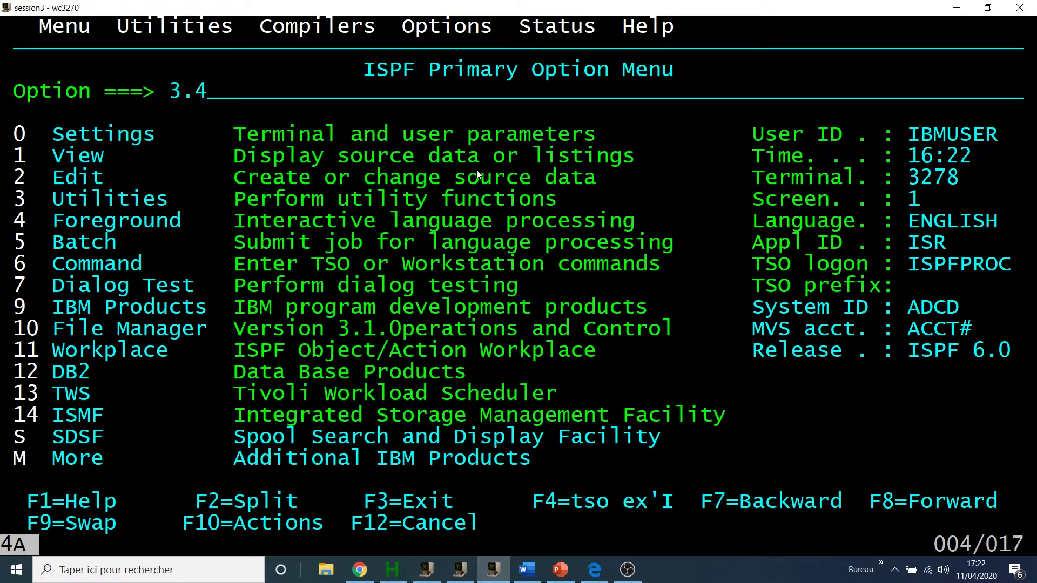
key("Return")
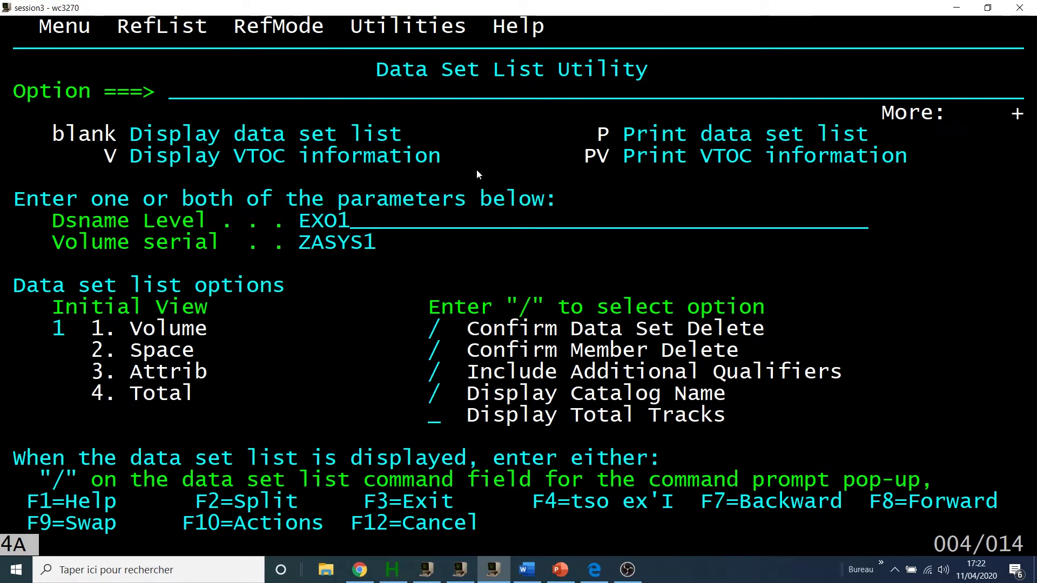
left_click(306, 229)
type("fich")
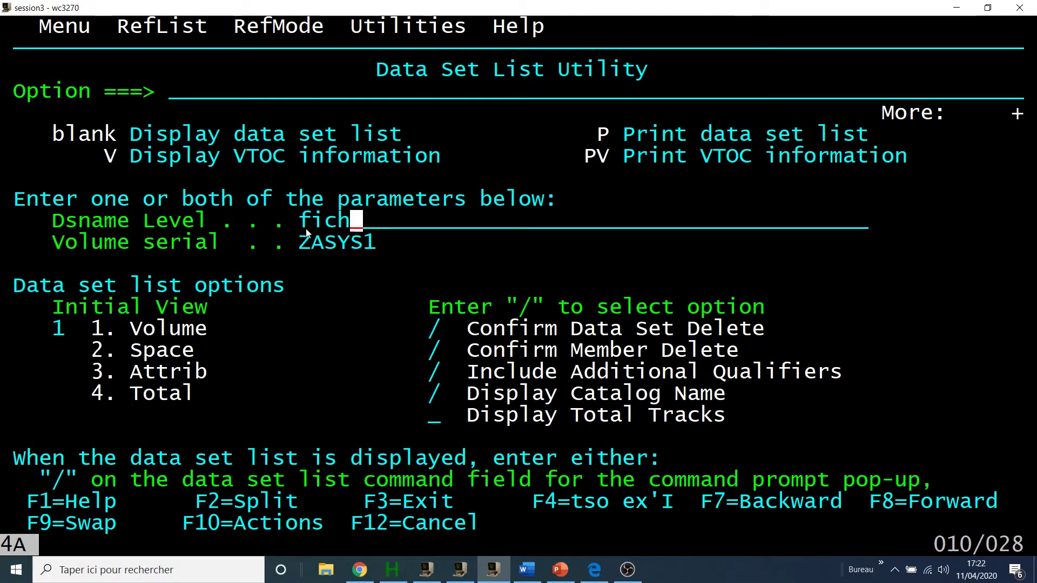
type("ier.ville")
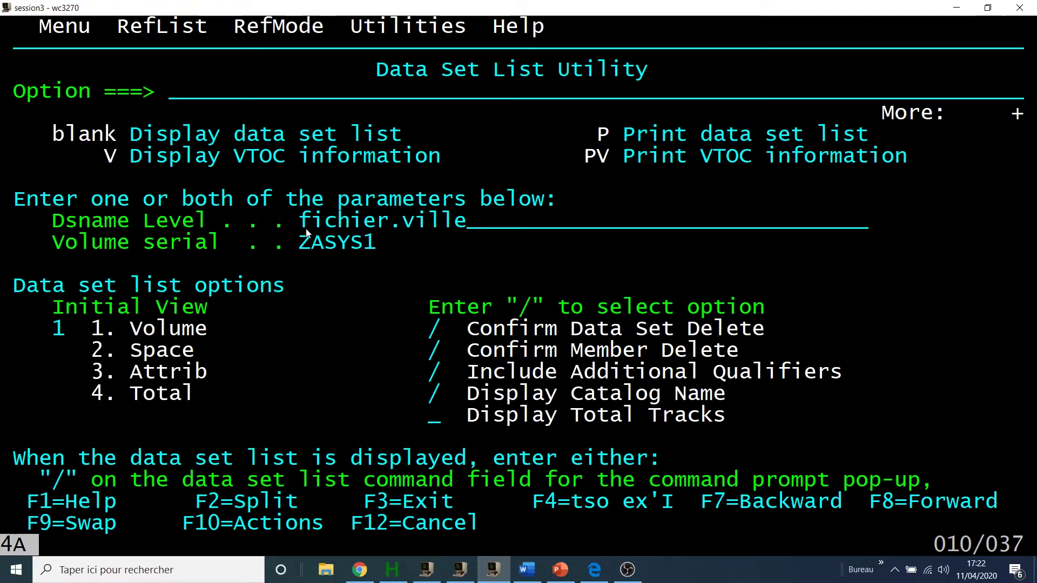
key("Return")
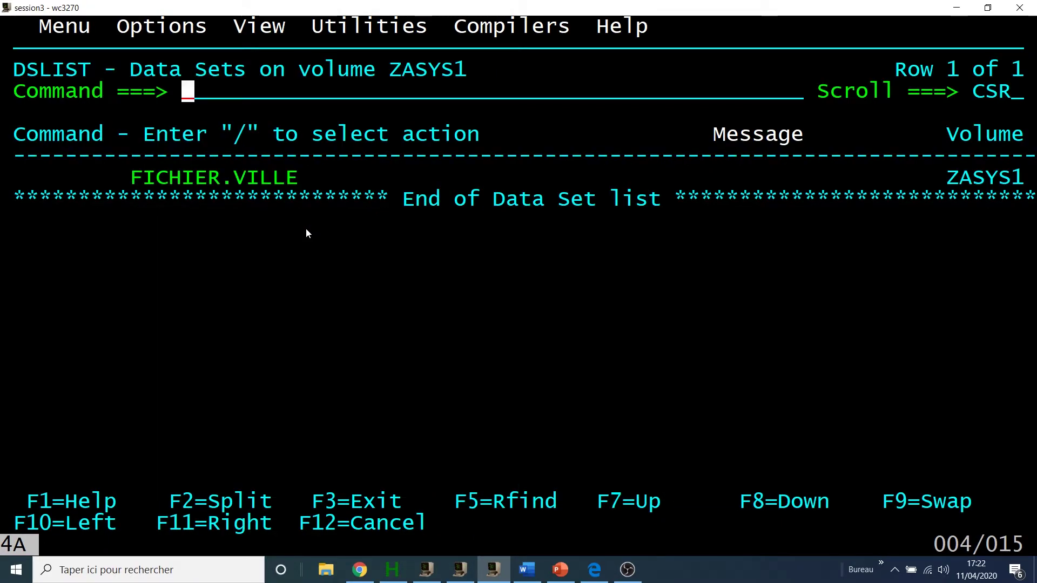
Open FICHIER.VILLE for editing with the default entry options and clear the warning lines with the res command.
key("Tab")
key("Tab")
type("e")
key("Return")
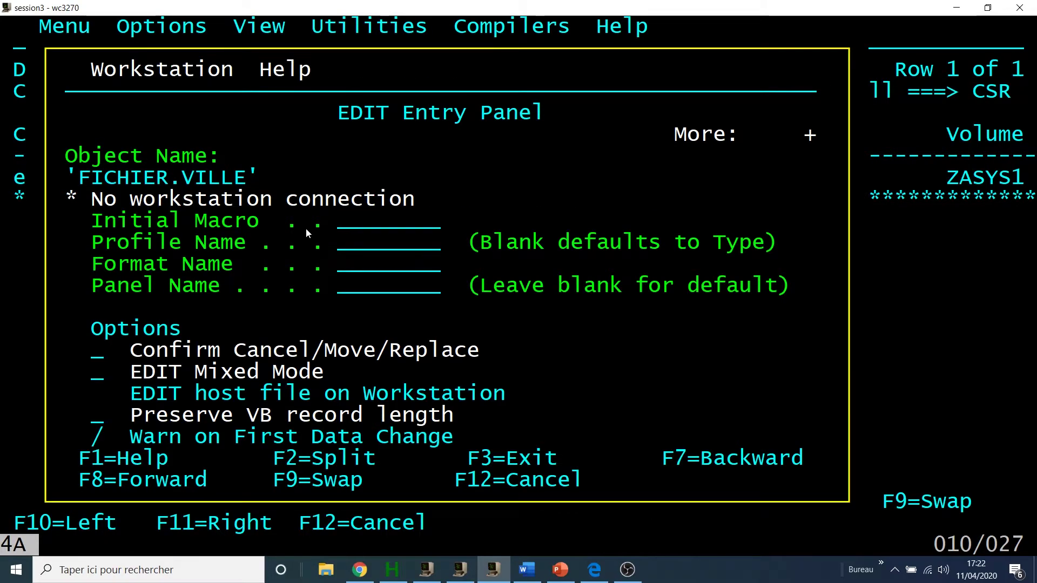
key("Return")
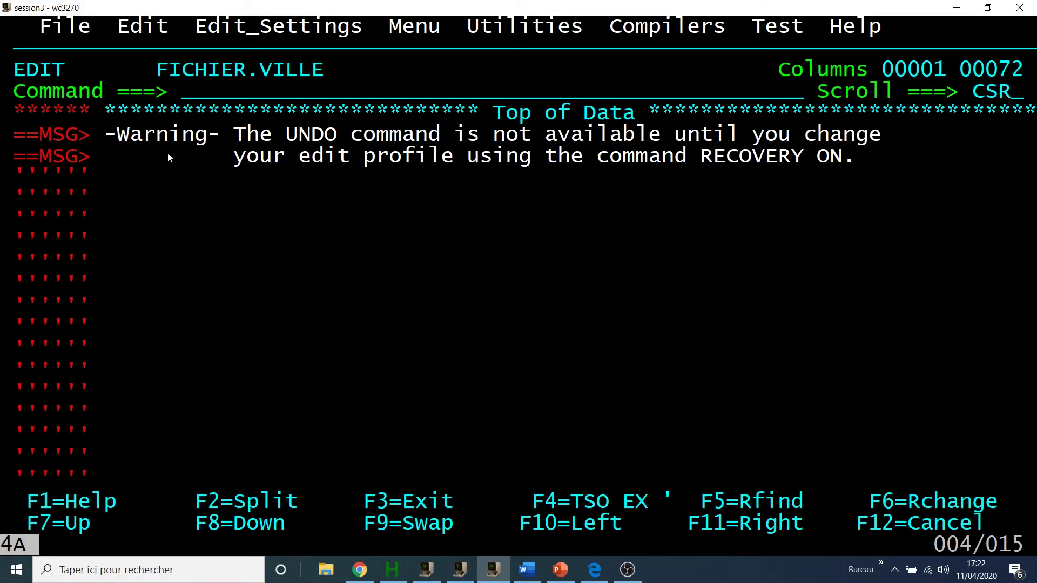
type("es")
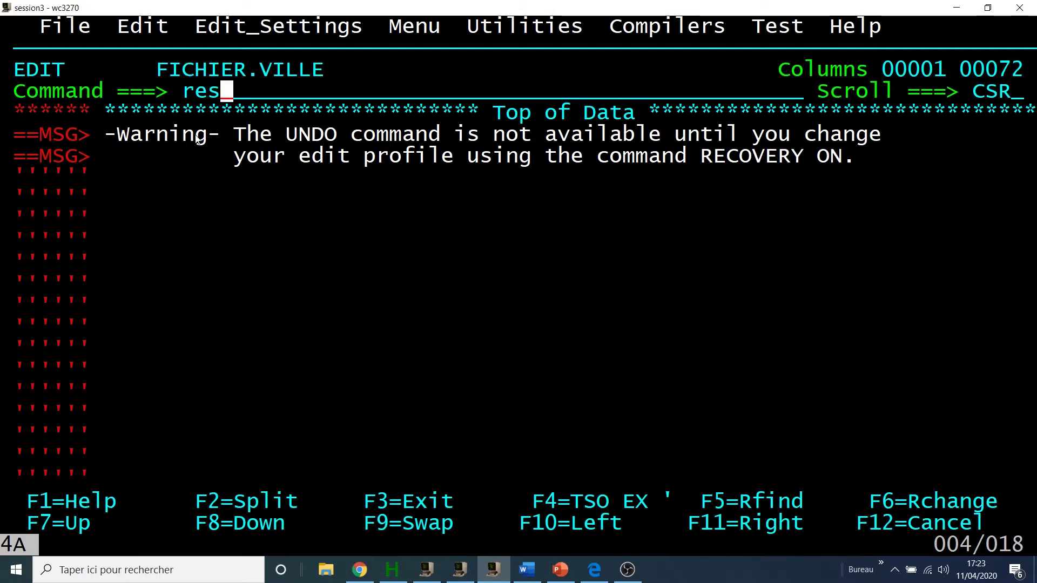
key("Return")
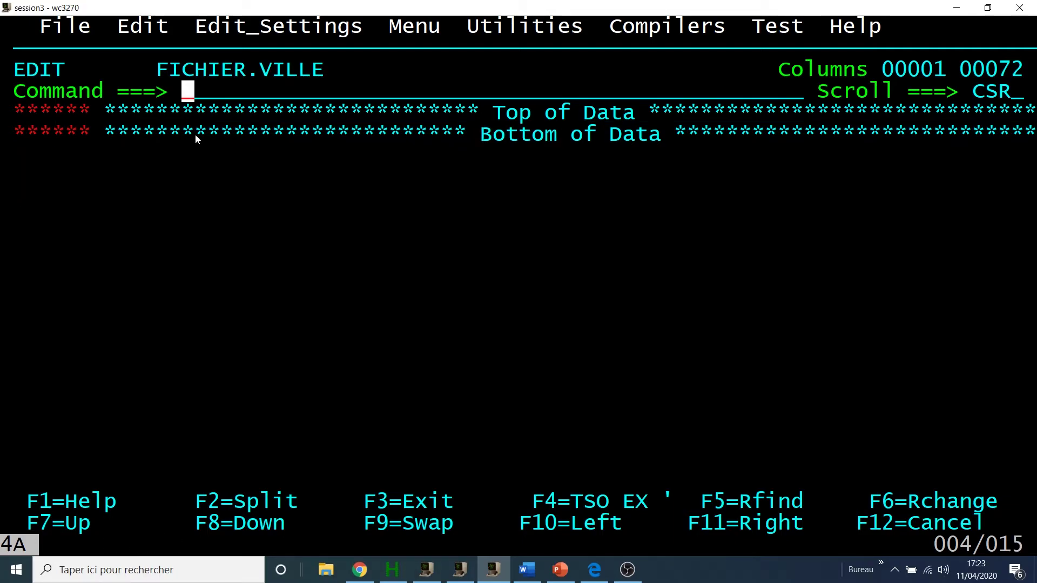
Insert lines below the top of data containing bordeaux, paris, lille, nantes, strasbourg and lyon, one city per line.
left_click(69, 116)
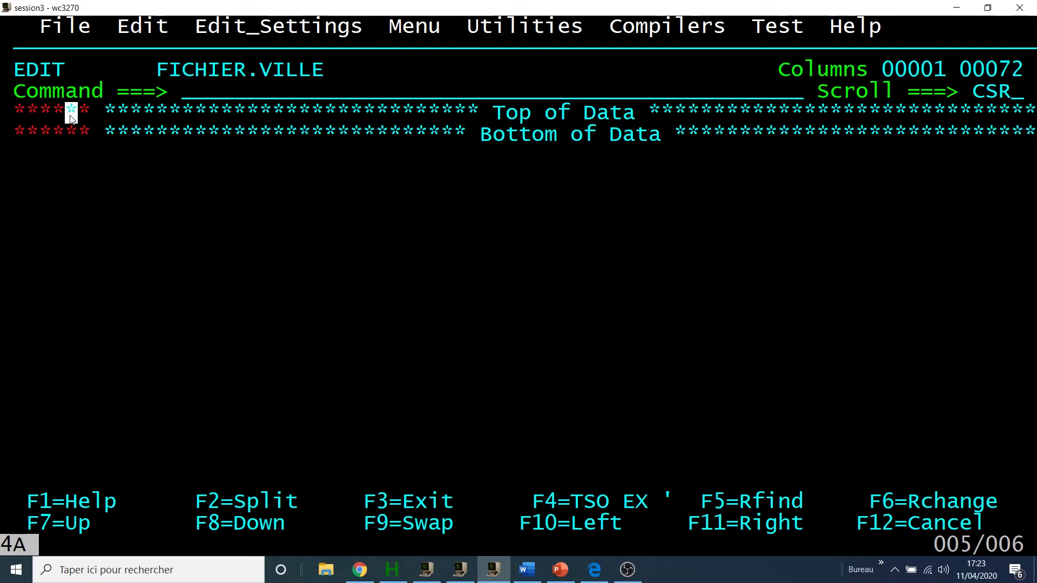
key("Return")
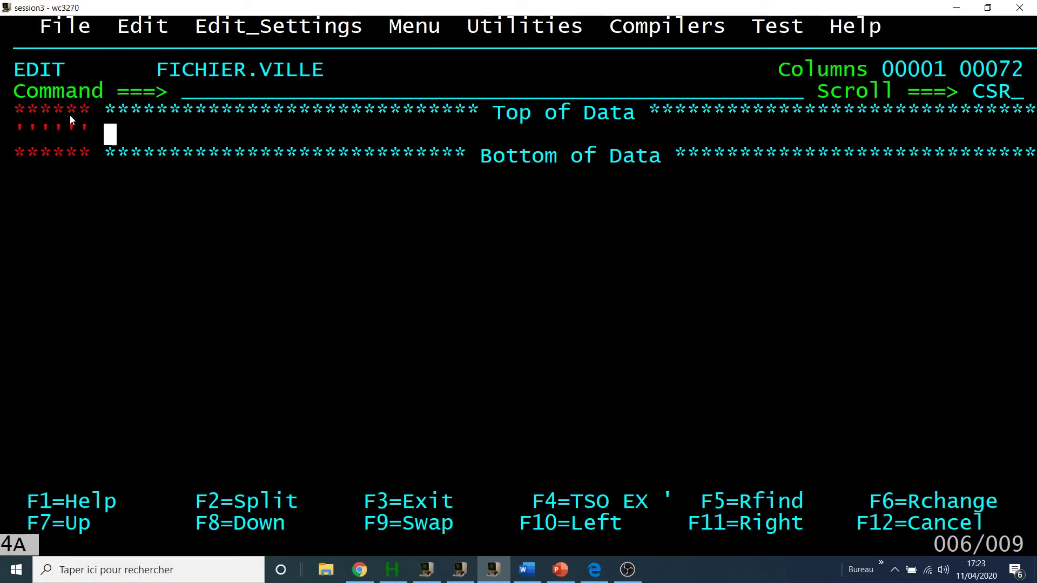
type("bordeaux")
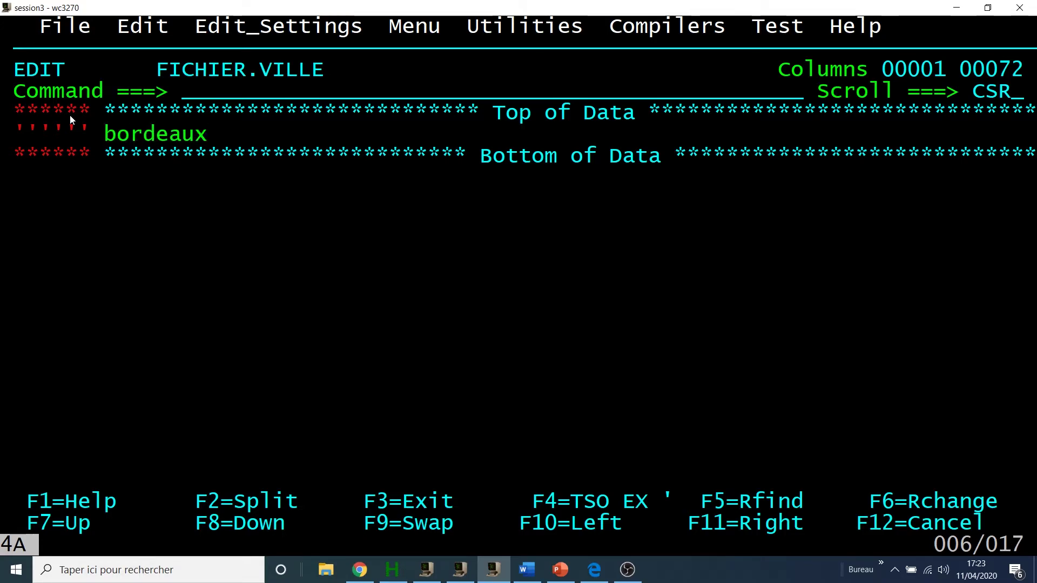
key("Return")
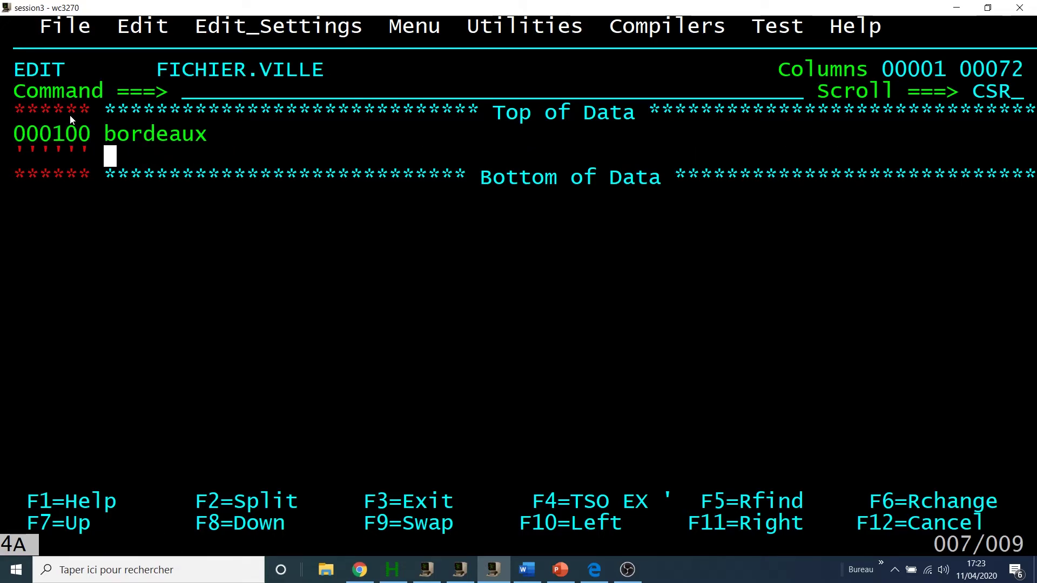
type("paris")
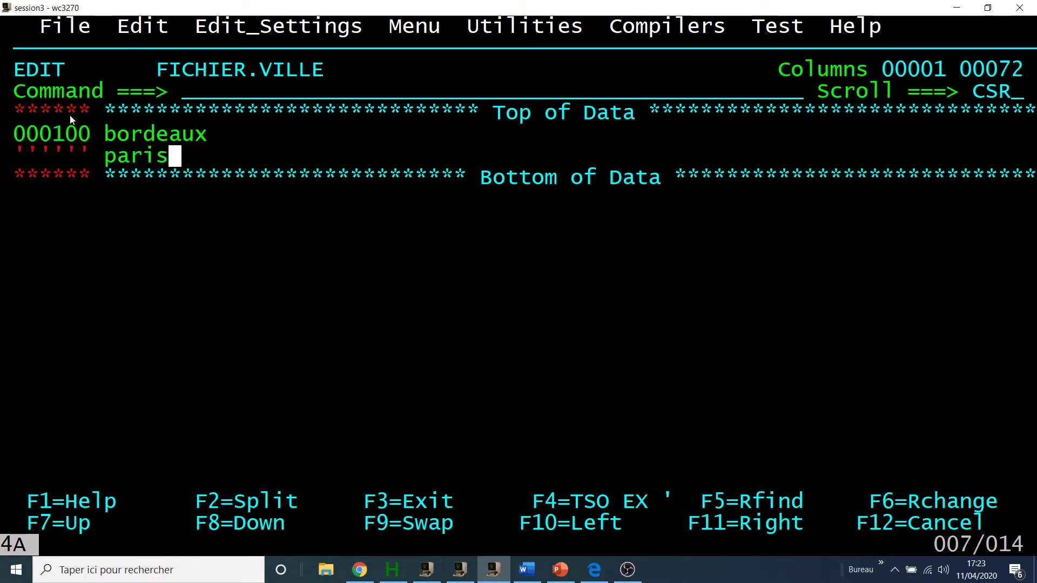
key("Return")
type("lille")
key("Return")
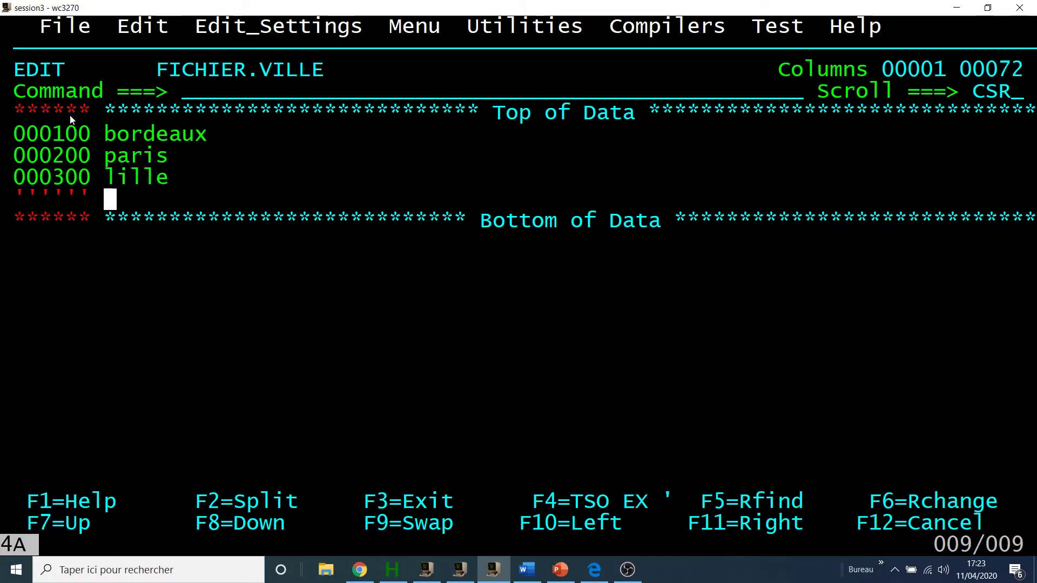
type("nantes")
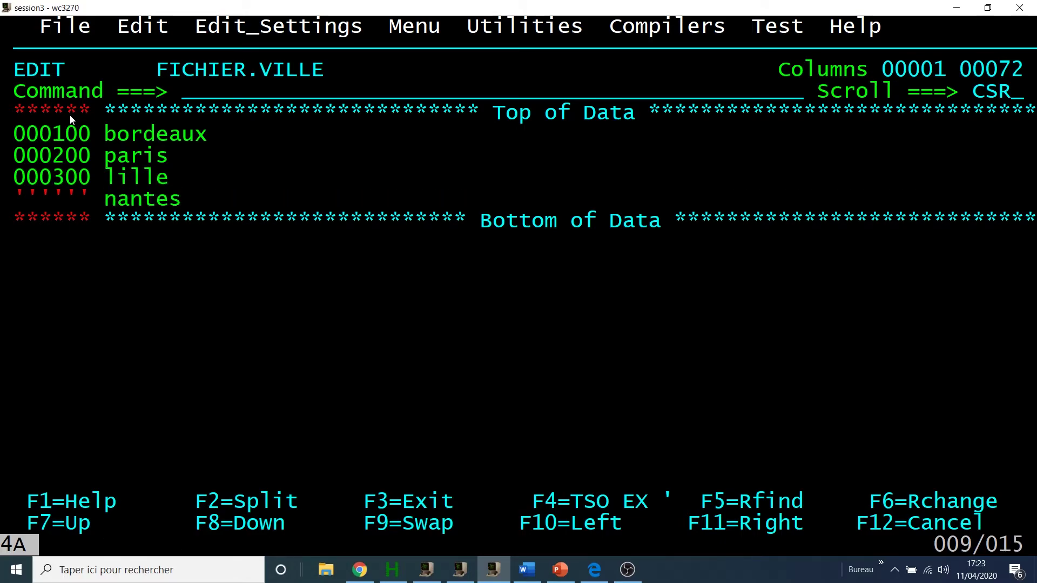
key("Return")
type("strasbourg")
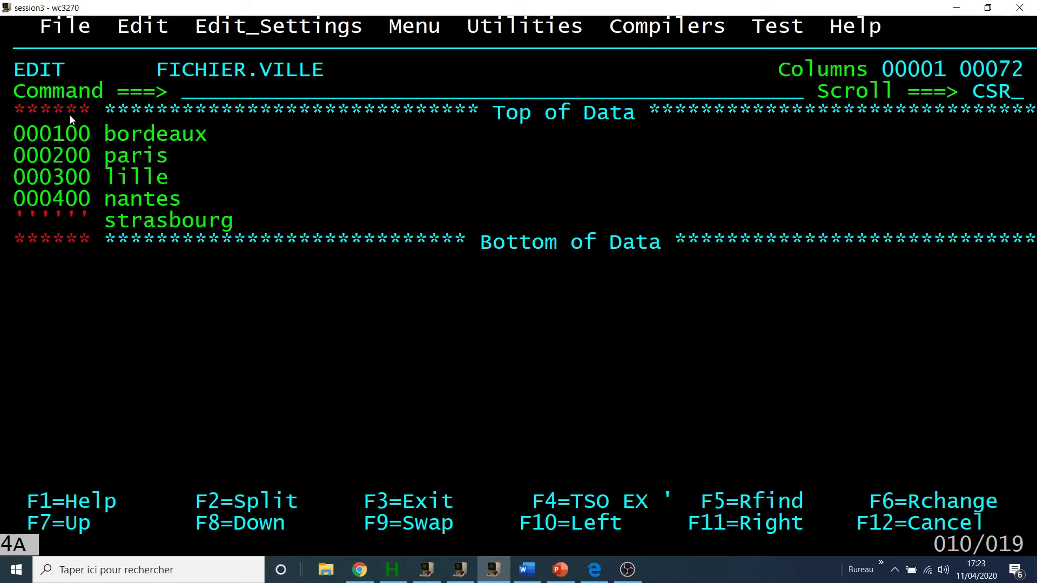
key("Return")
type("lyon")
key("Return")
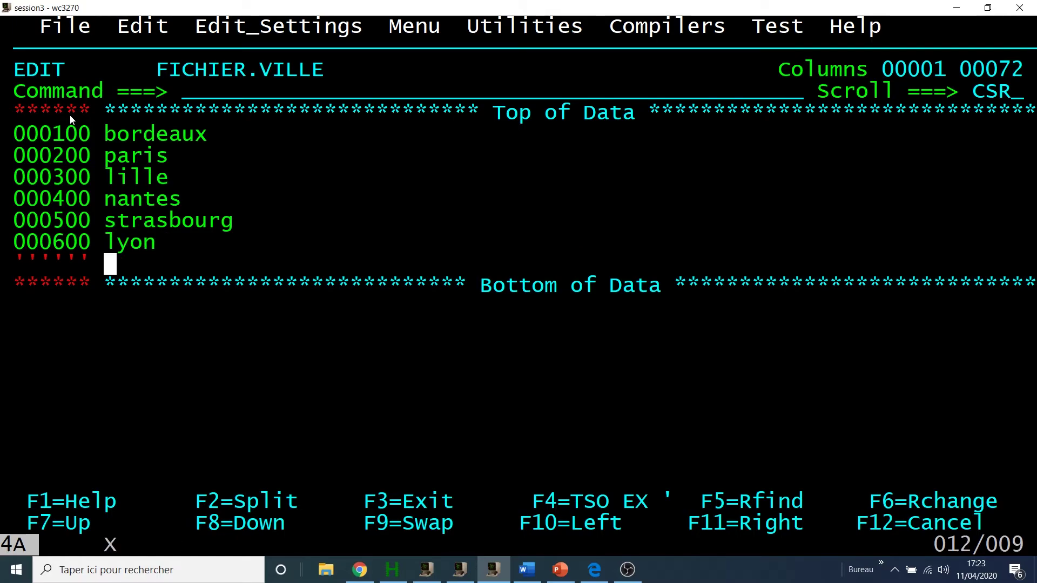
Add lines below lyon containing toulouse, poitiers, poitiers, strasbourg and paris, one city per line, and end line insertion.
type("toulouse")
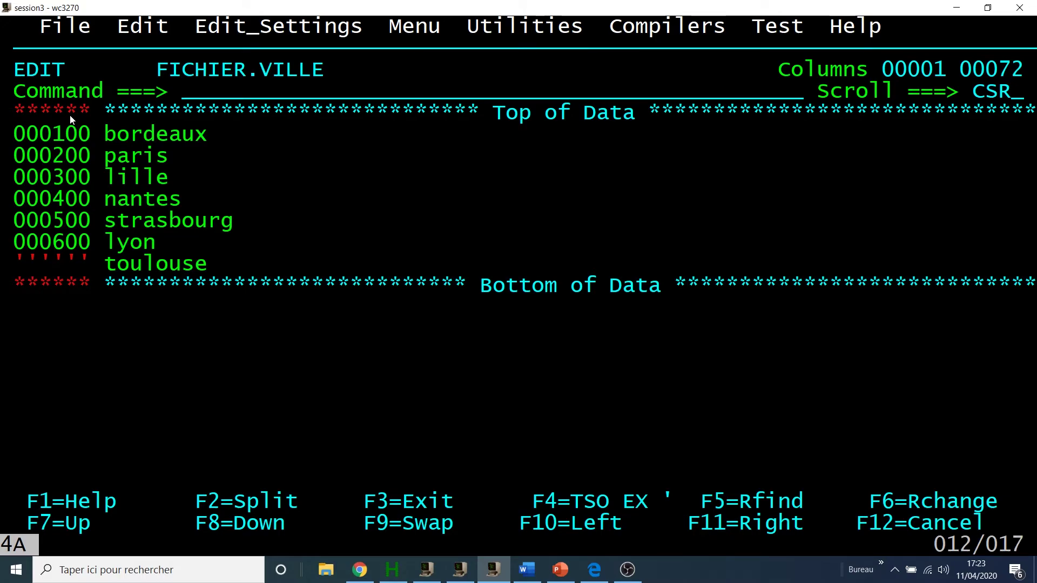
key("Return")
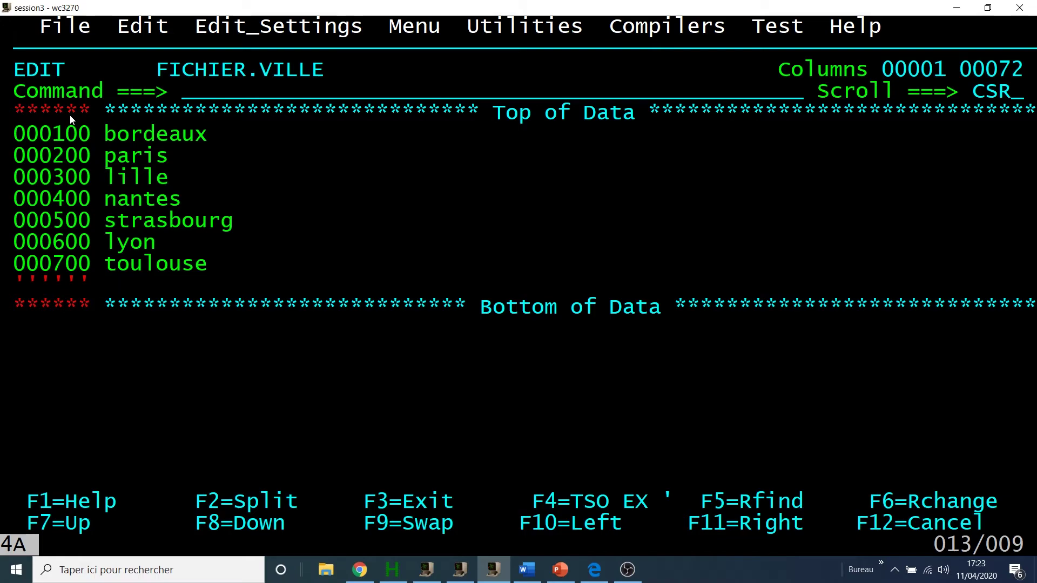
type("poitiers")
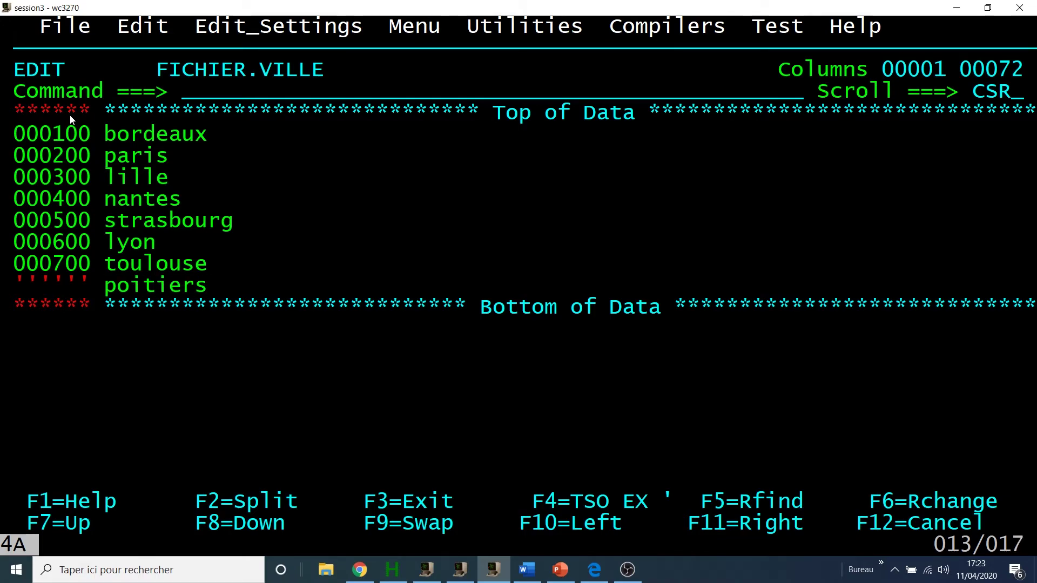
key("Return")
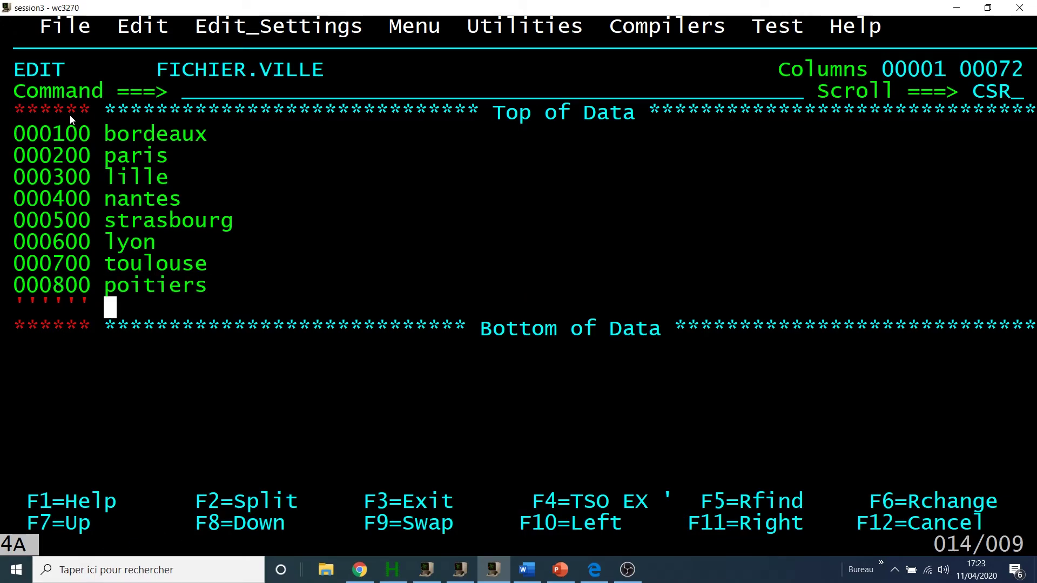
type("poitiers")
key("Return")
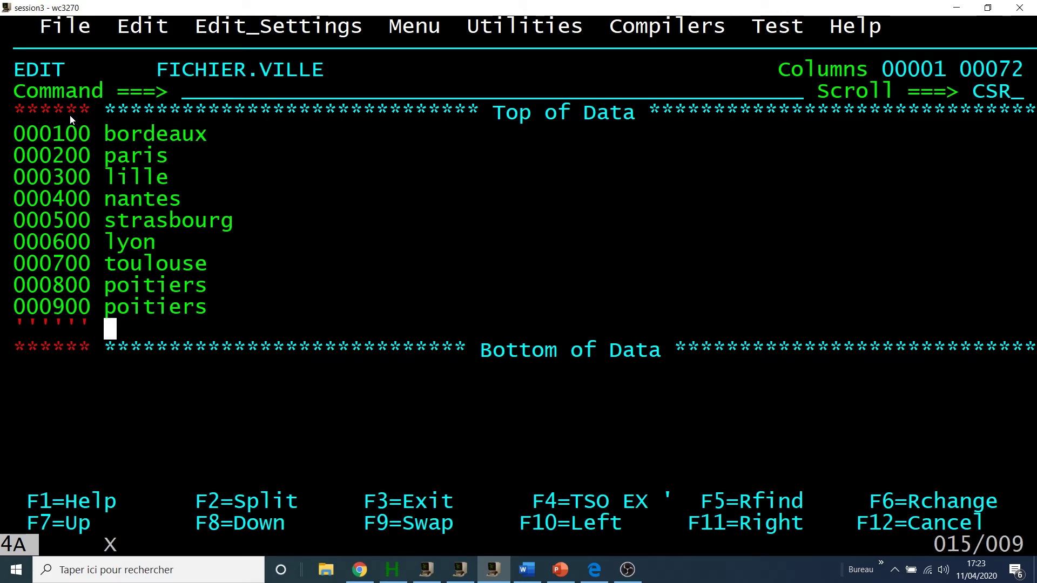
type("stra")
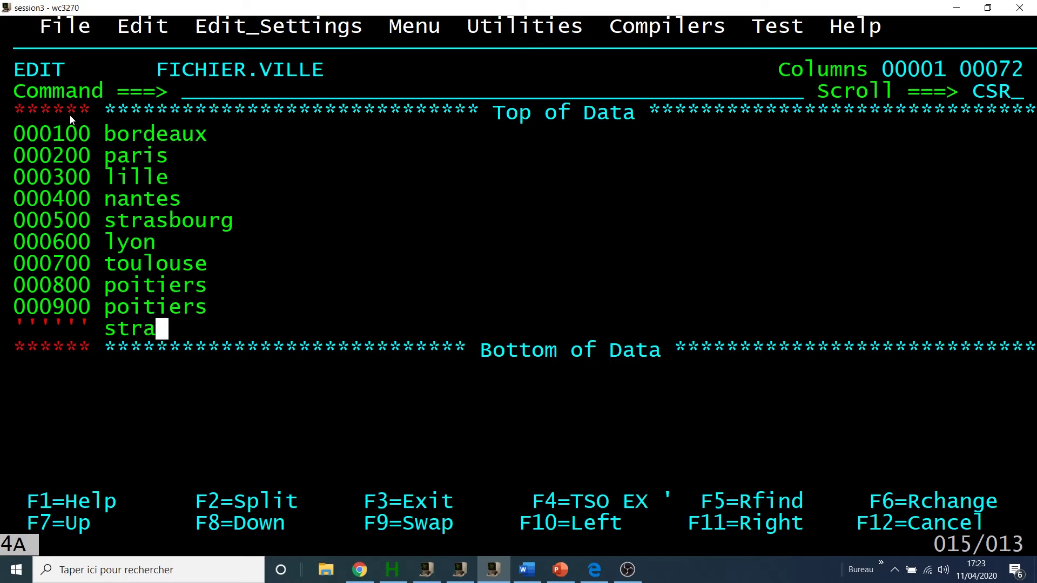
type("sbourg")
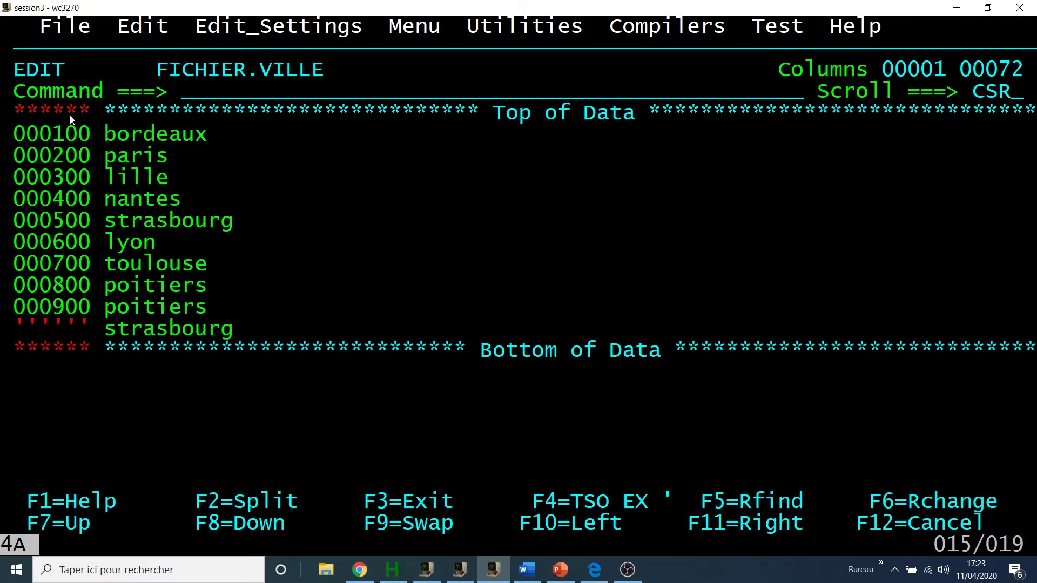
key("Return")
type("paris")
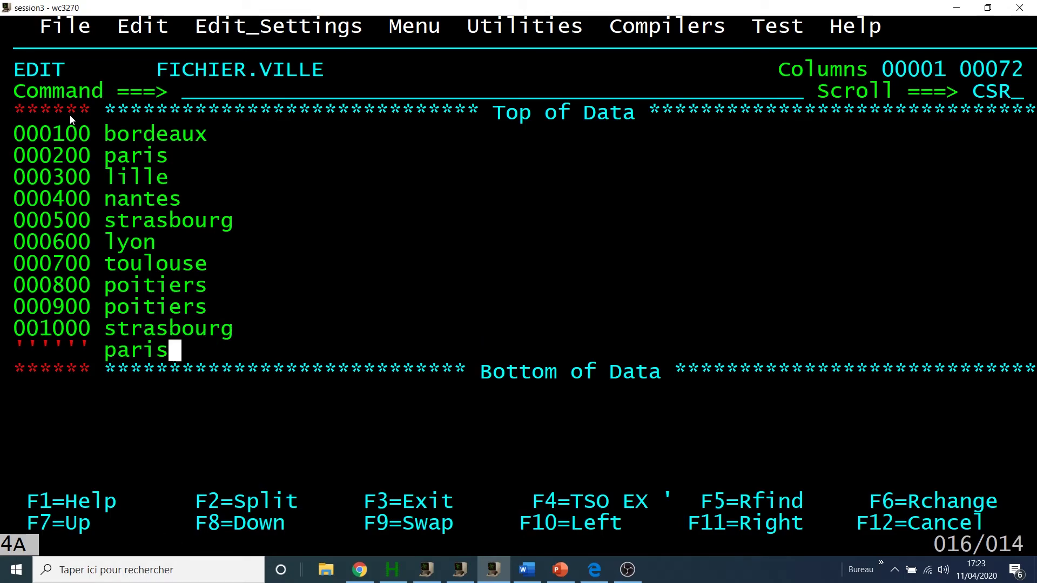
key("Return")
key("Return")
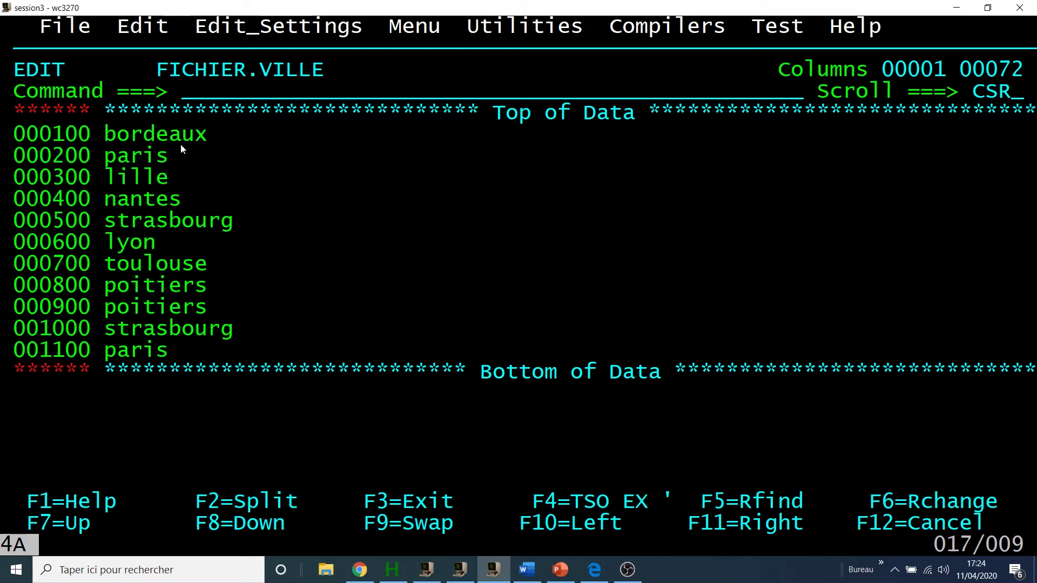
Save FICHIER.VILLE with the save command and exit back to the primary option menu.
key("Home")
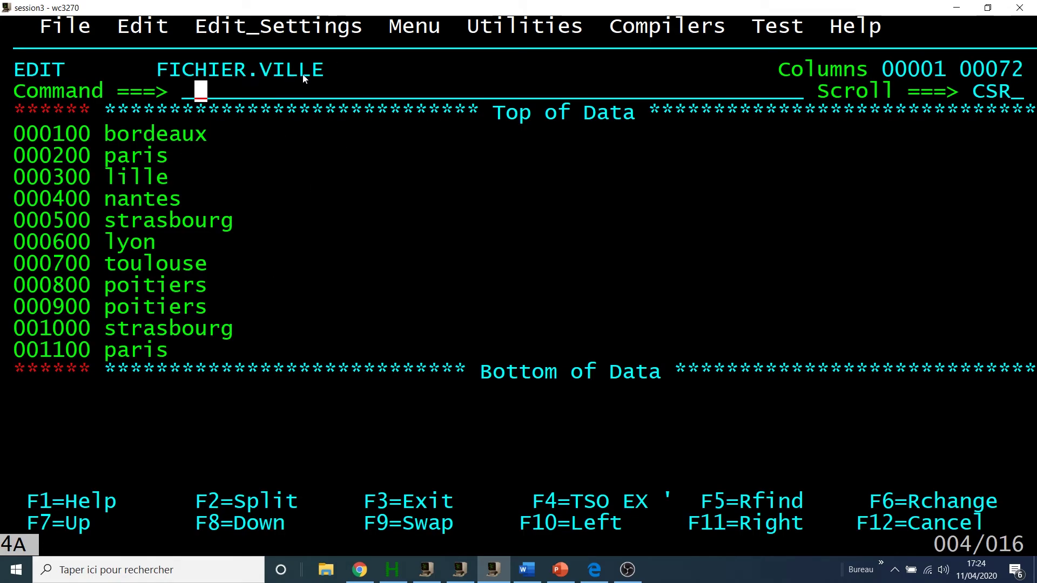
type("save")
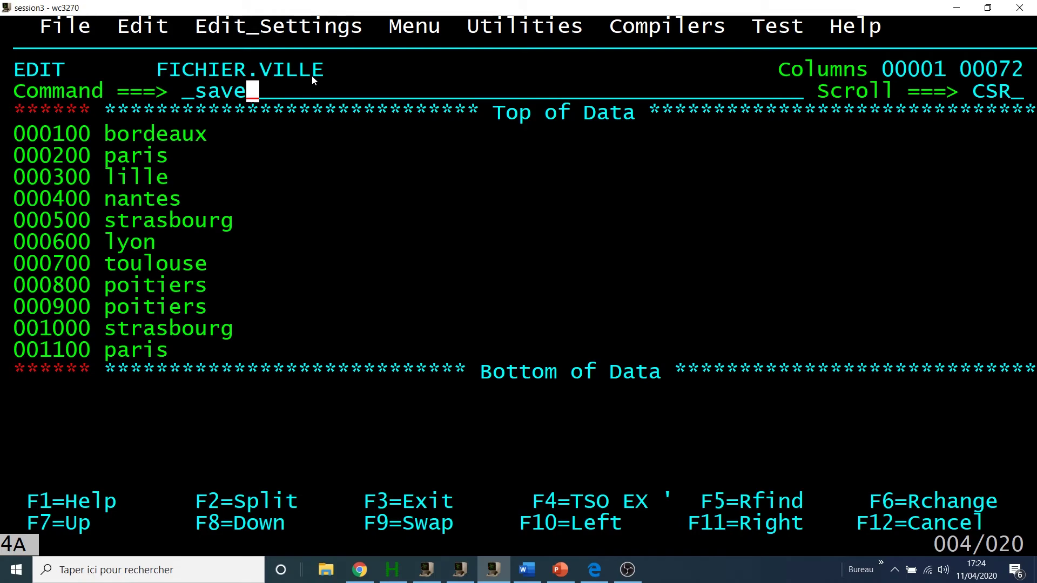
key("Return")
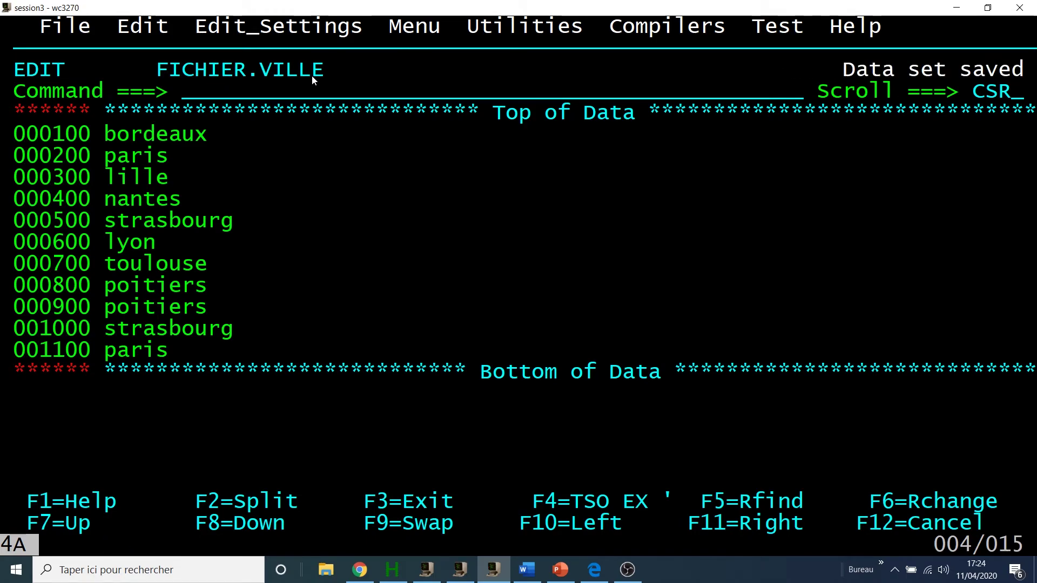
key("F3")
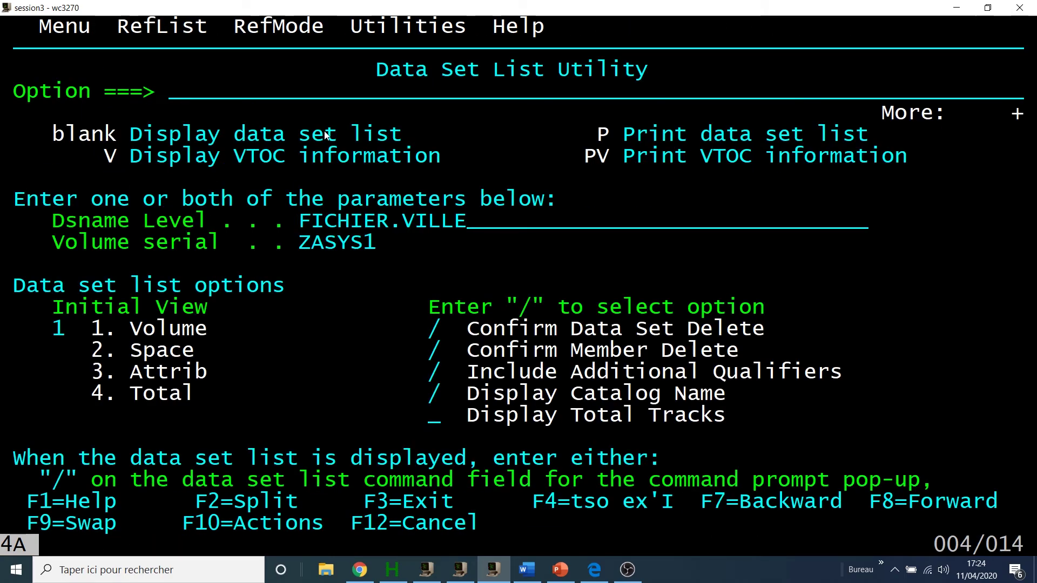
key("F3")
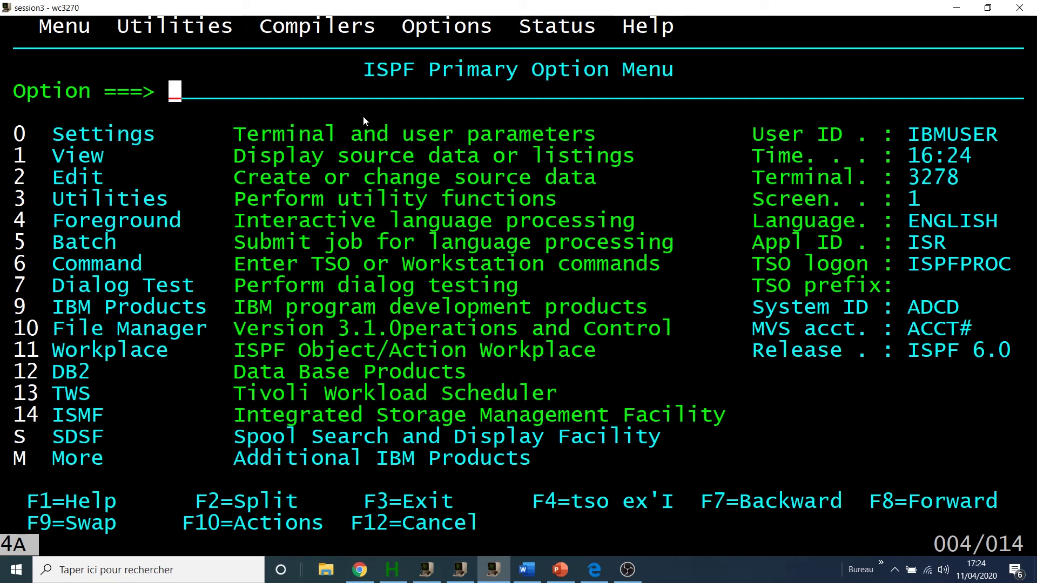